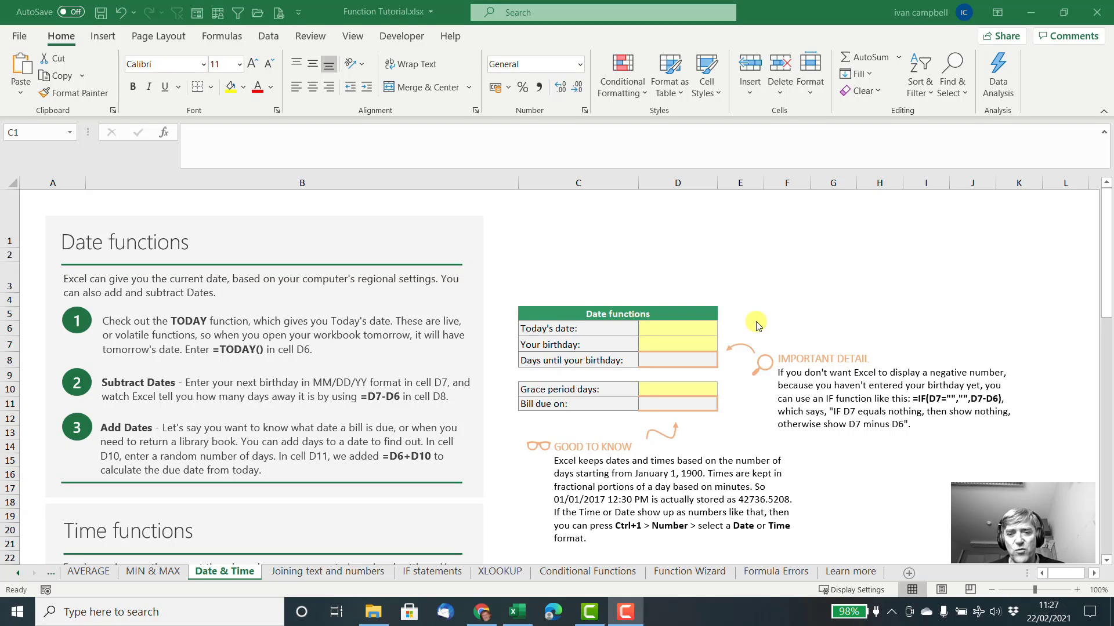
Step: Enter the formula =TODAY() for today's date in cell D6 of the Date functions table
click(690, 332)
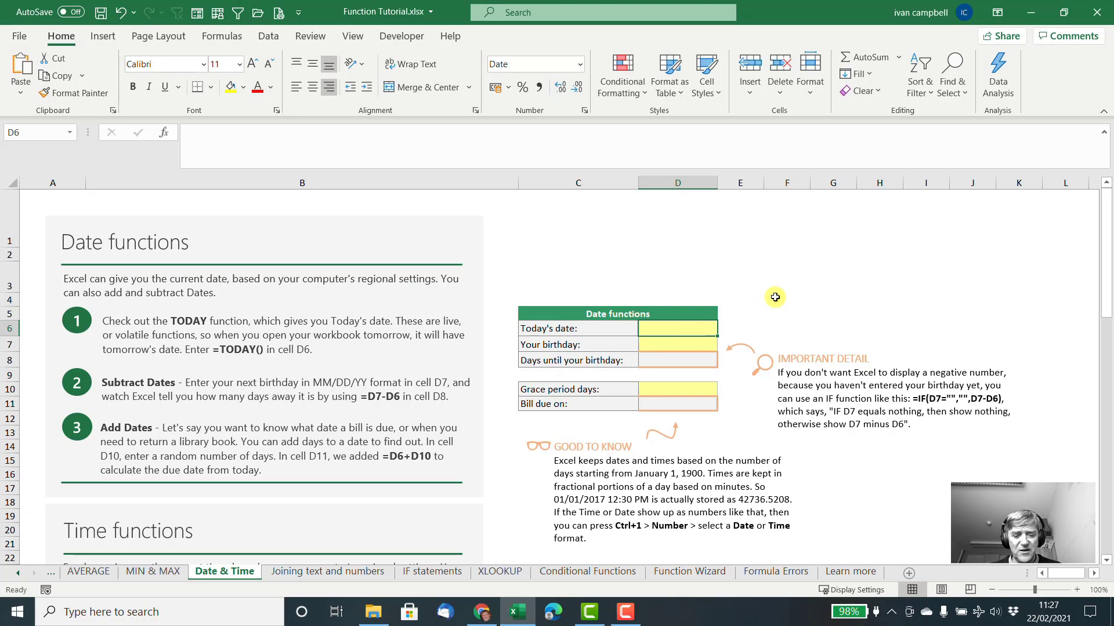
text(=today()
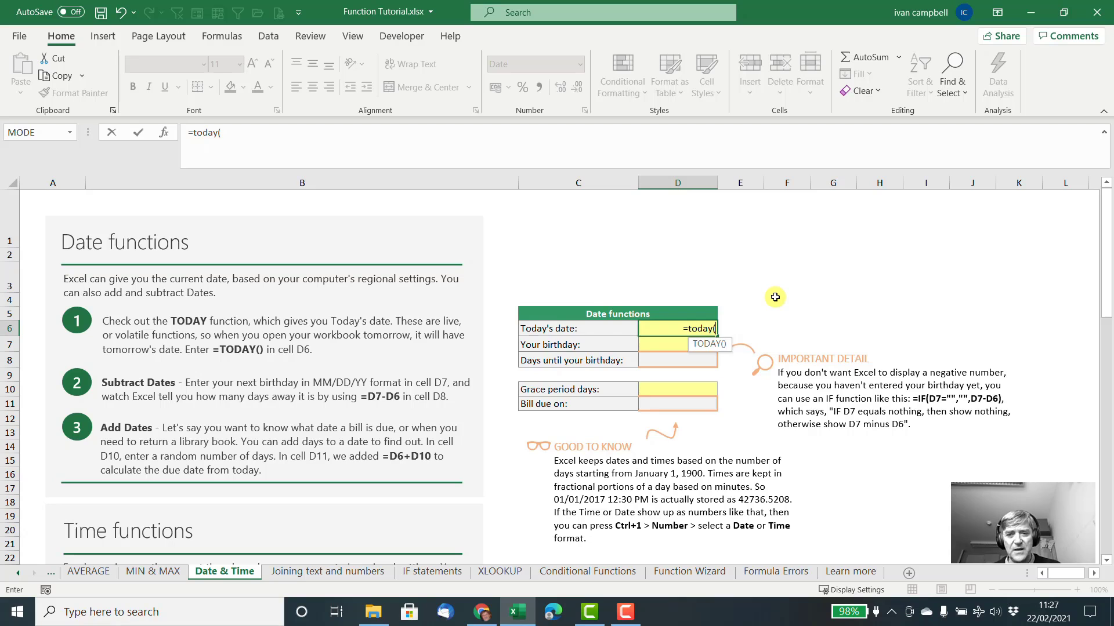
text())
key(Return)
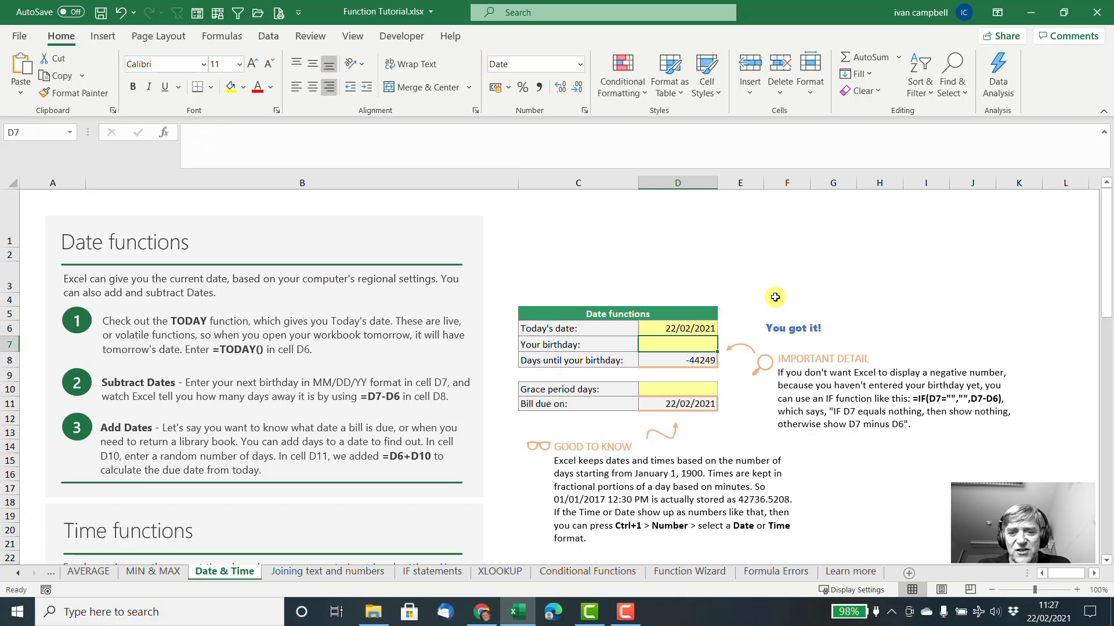
key(Up)
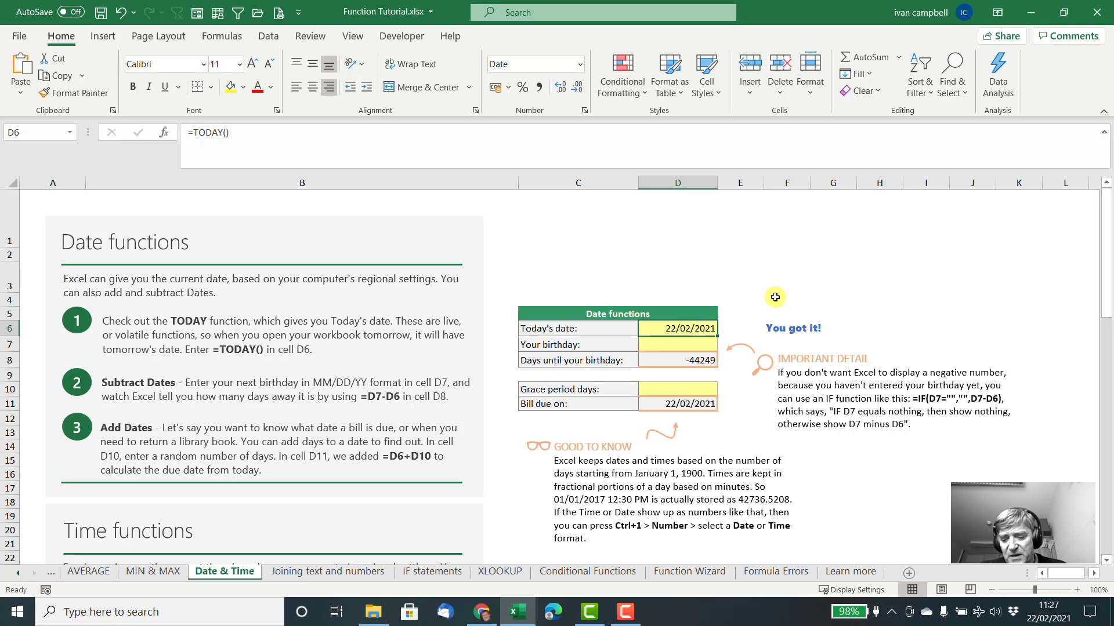
Step: Enter the date of the next birthday in cell D7 of the Date functions table
key(Down)
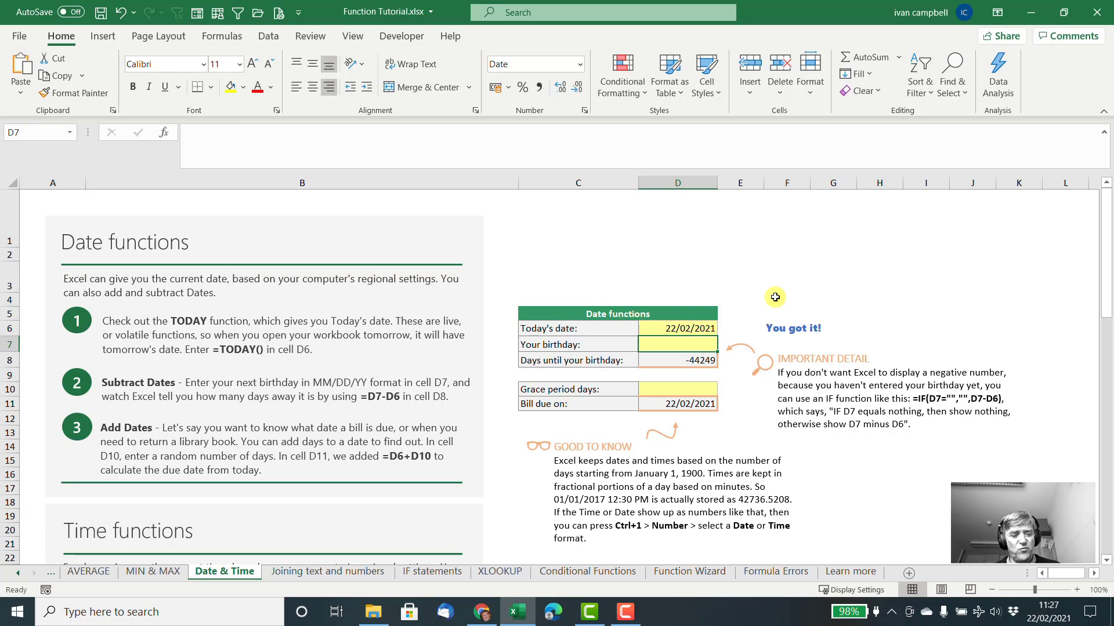
text(1/11)
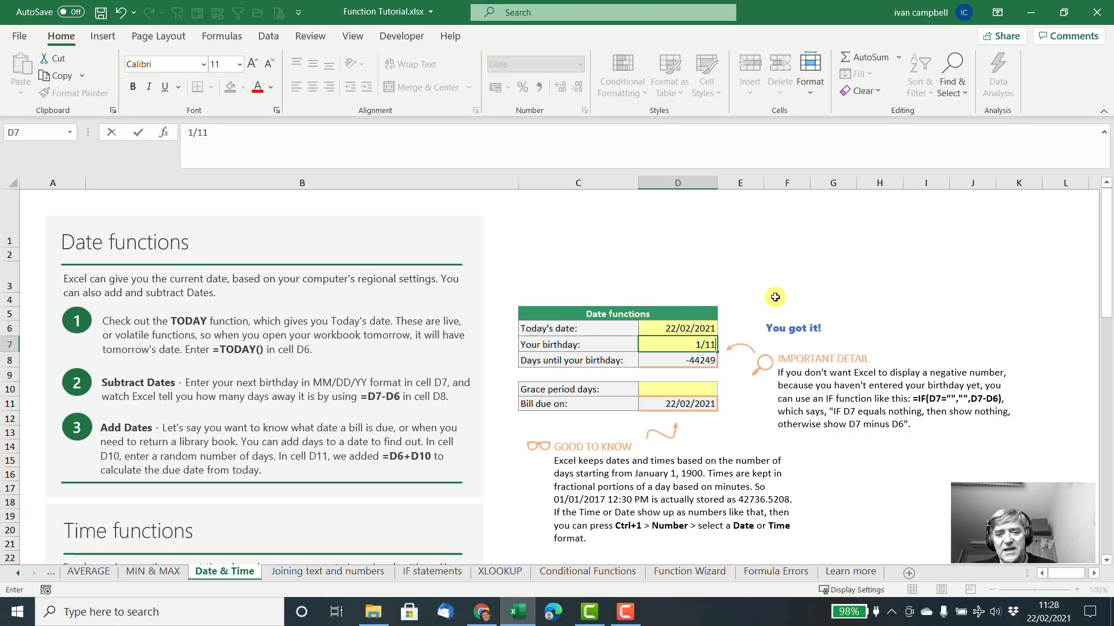
key(Return)
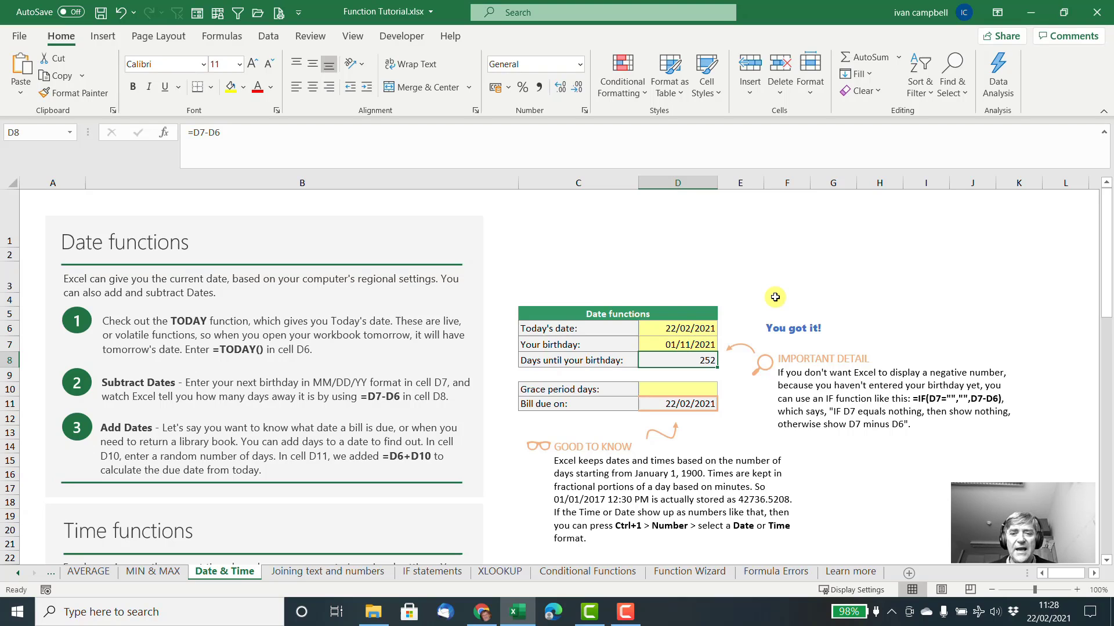
Step: Set the grace period days in cell D10 to 10
click(676, 390)
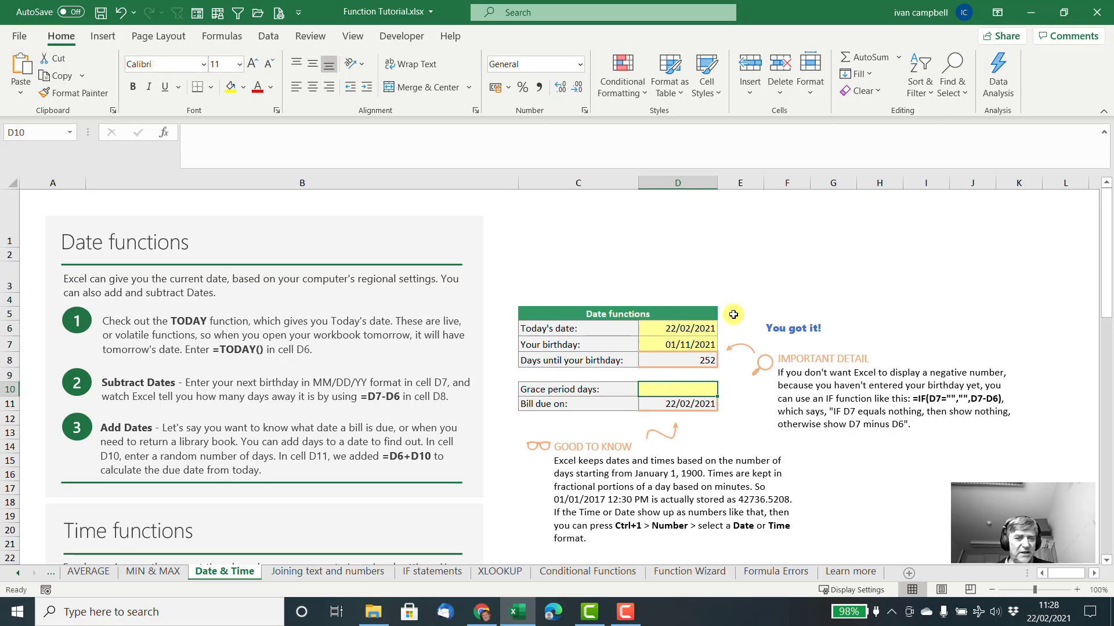
text(10)
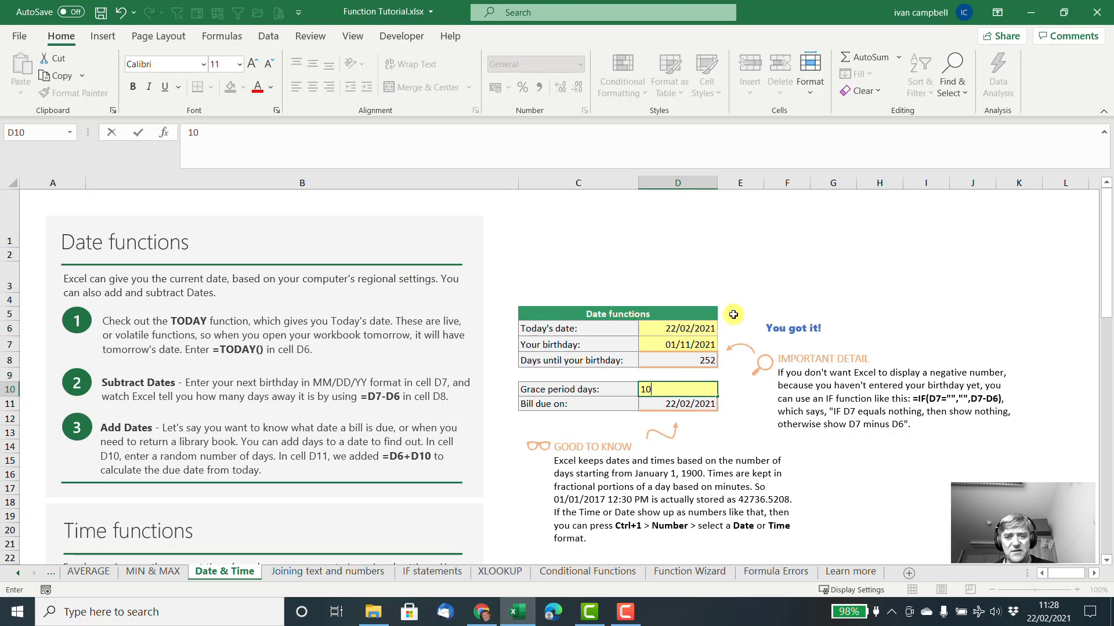
key(Return)
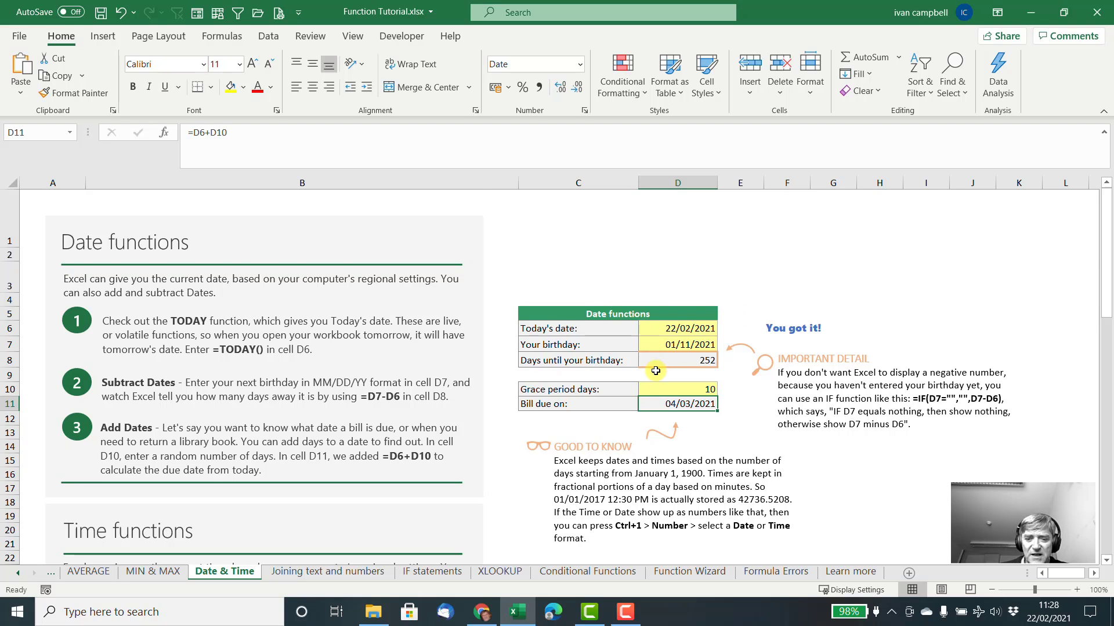
scroll(655, 371, down, 1)
scroll(656, 371, down, 2)
scroll(656, 371, up, 4)
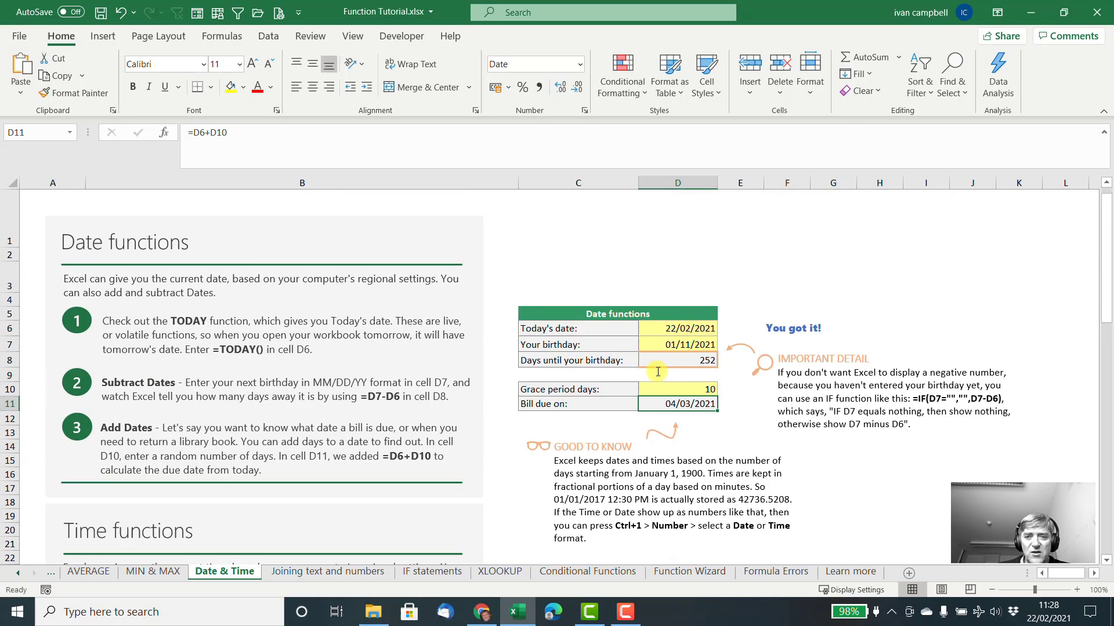
click(680, 328)
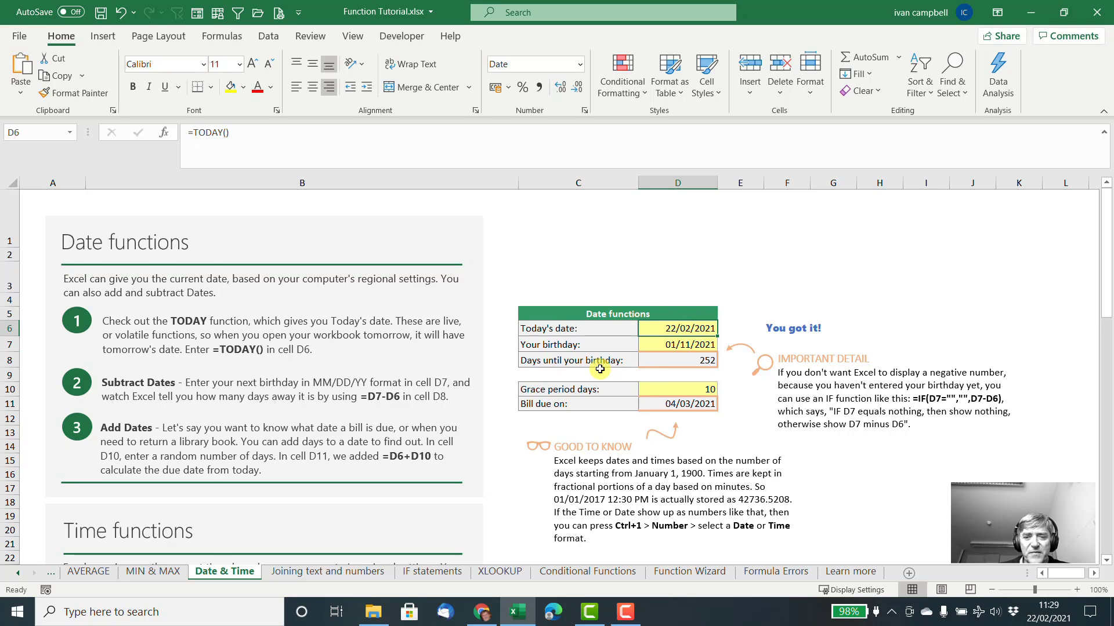
Step: Enter the formula =NOW() for the current time in cell D28 of the Time functions table
scroll(595, 367, down, 4)
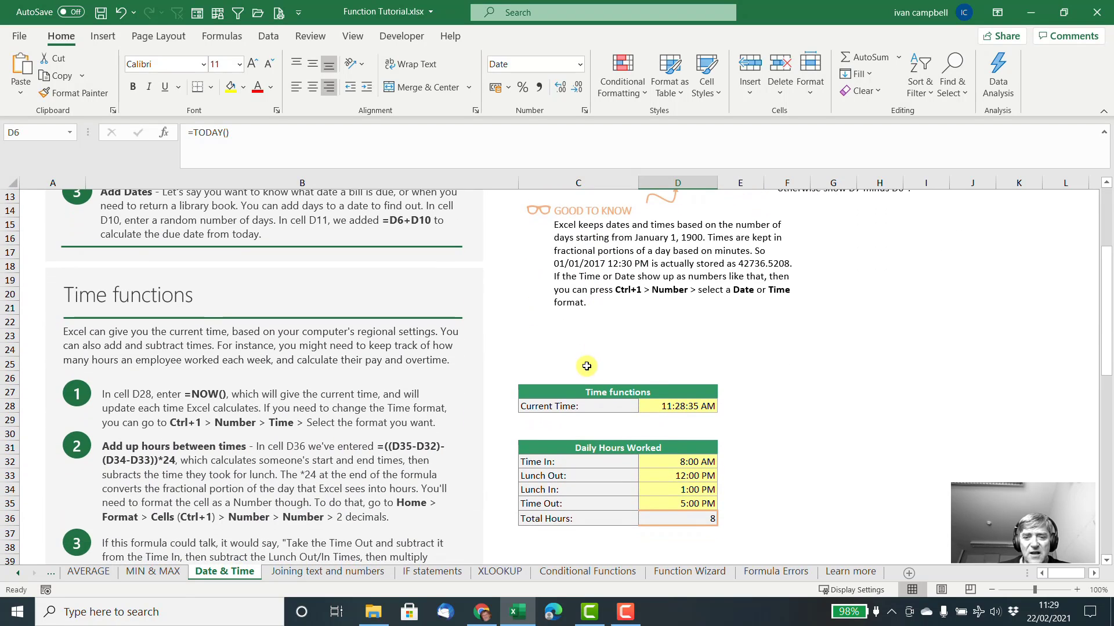
click(662, 406)
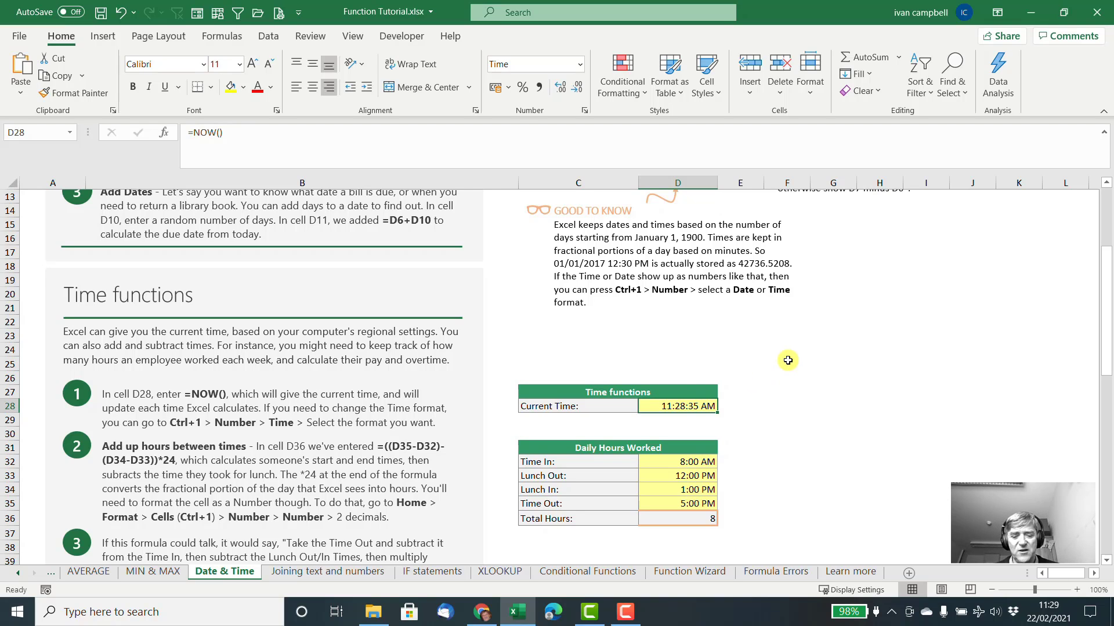
text(=now()
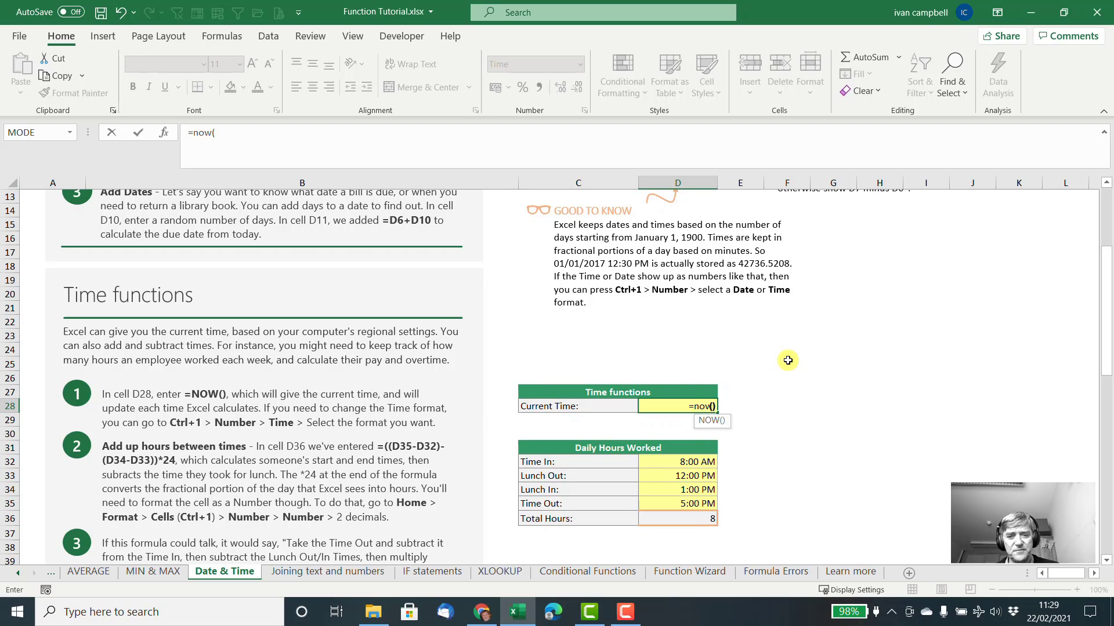
text())
key(Return)
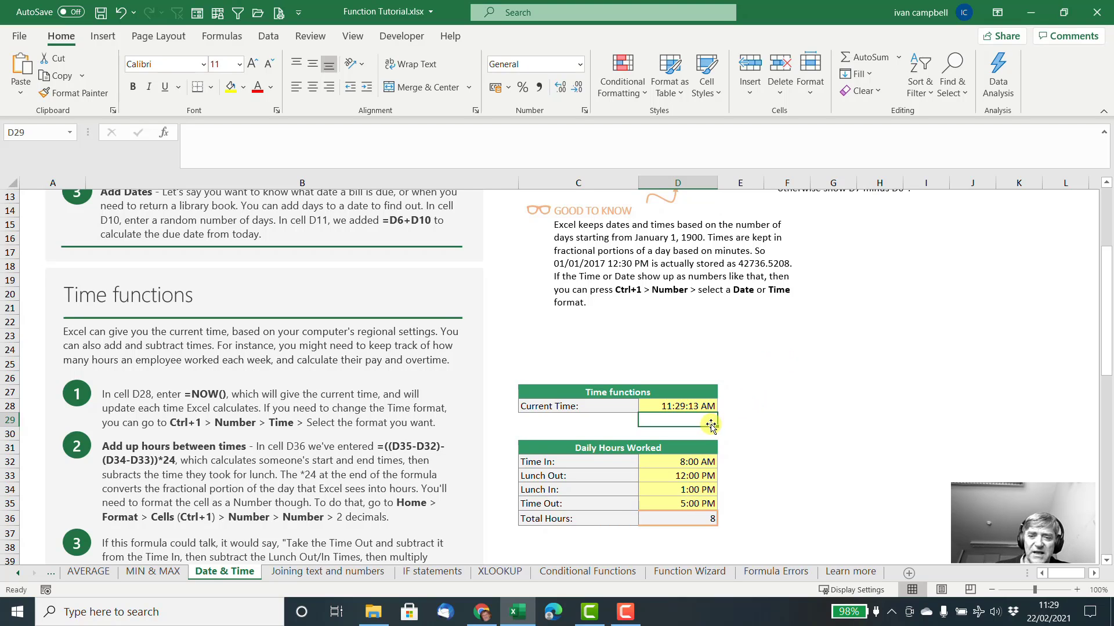
Step: Set the Time In value in cell D32 of the Daily Hours Worked table to 12:00
click(688, 459)
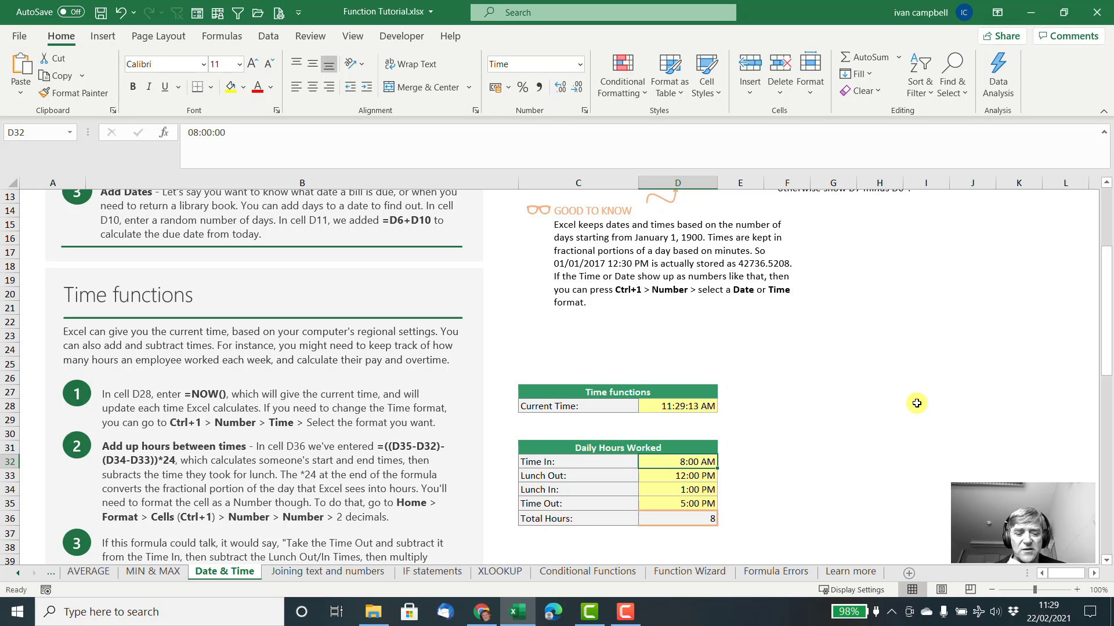
text(1)
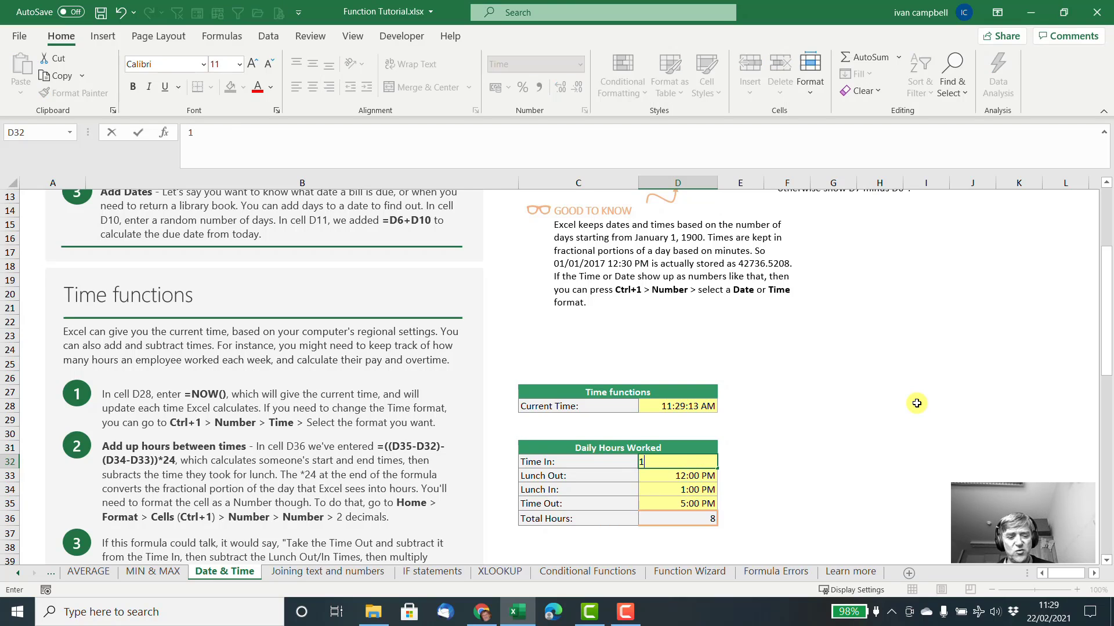
text(2:00)
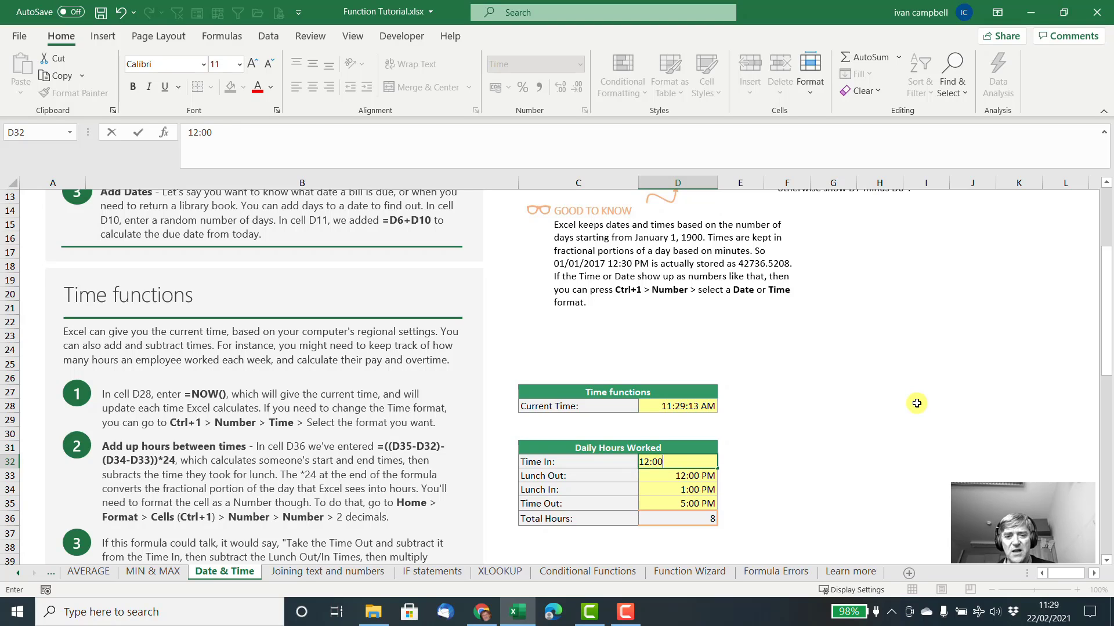
key(Return)
key(Up)
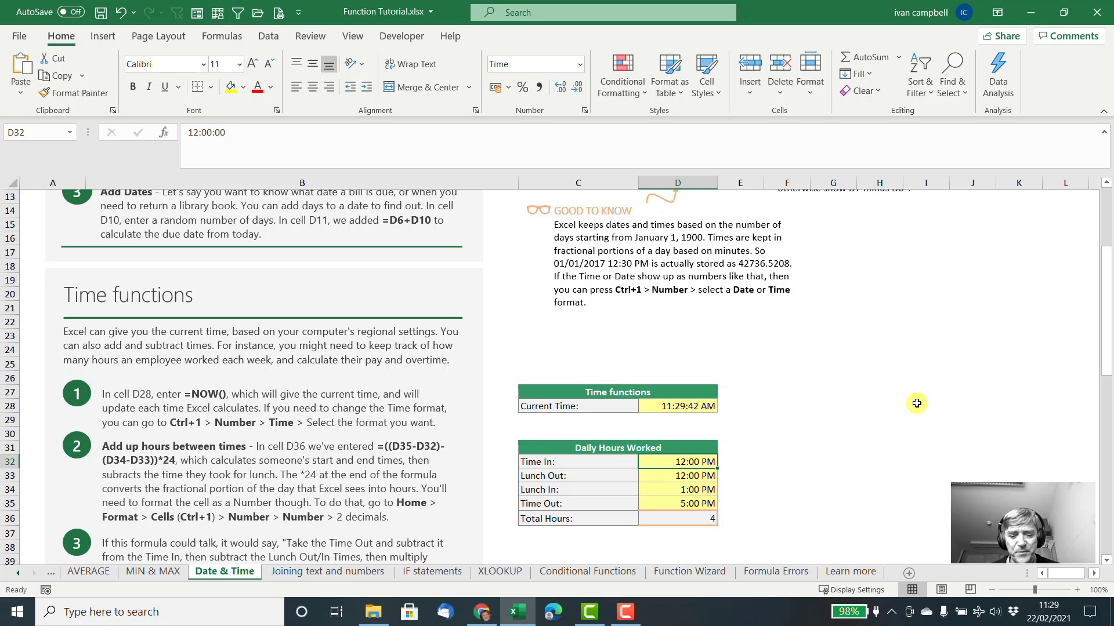
Step: Change the Time In value in cell D32 to 08:00
text(08)
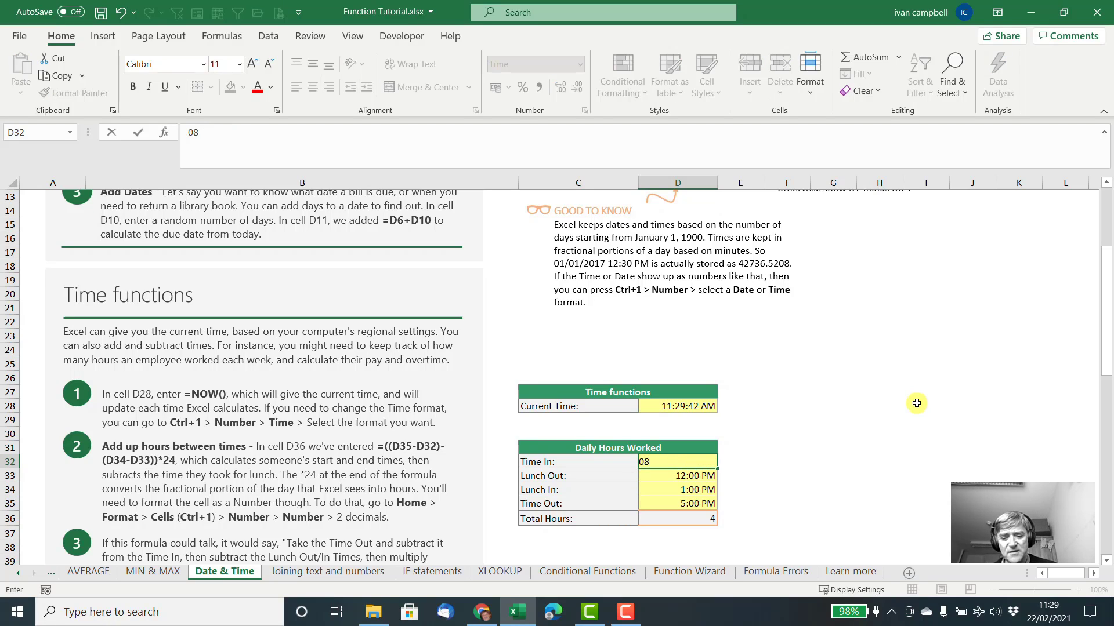
text(:00)
key(Return)
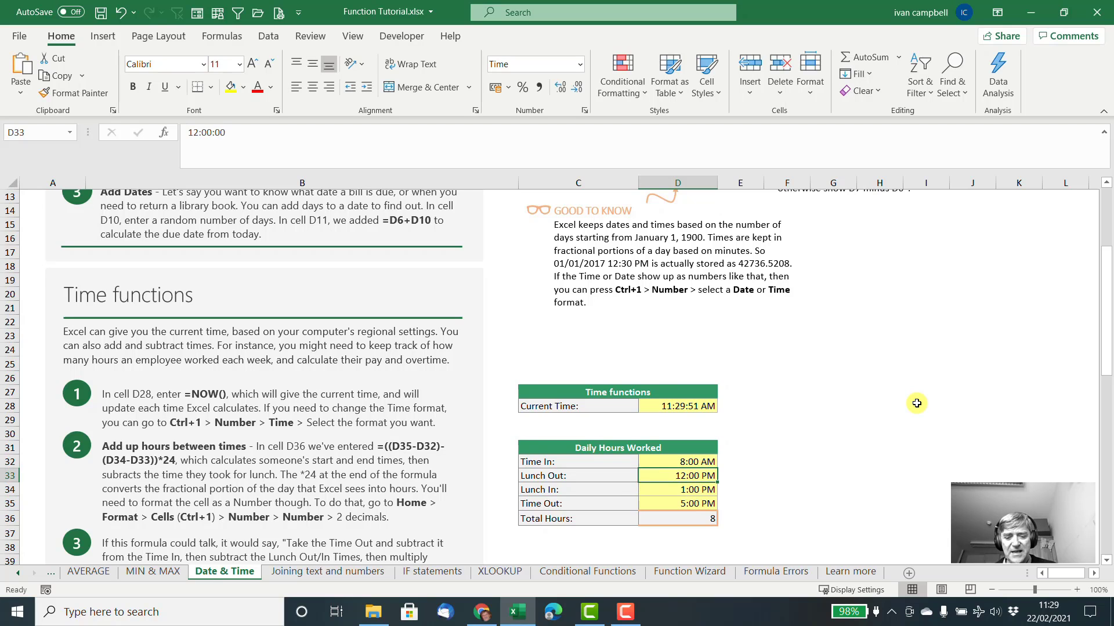
Step: Change the Time In value in cell D32 to 20:00 using the 24-hour notation
key(Up)
text(20:0)
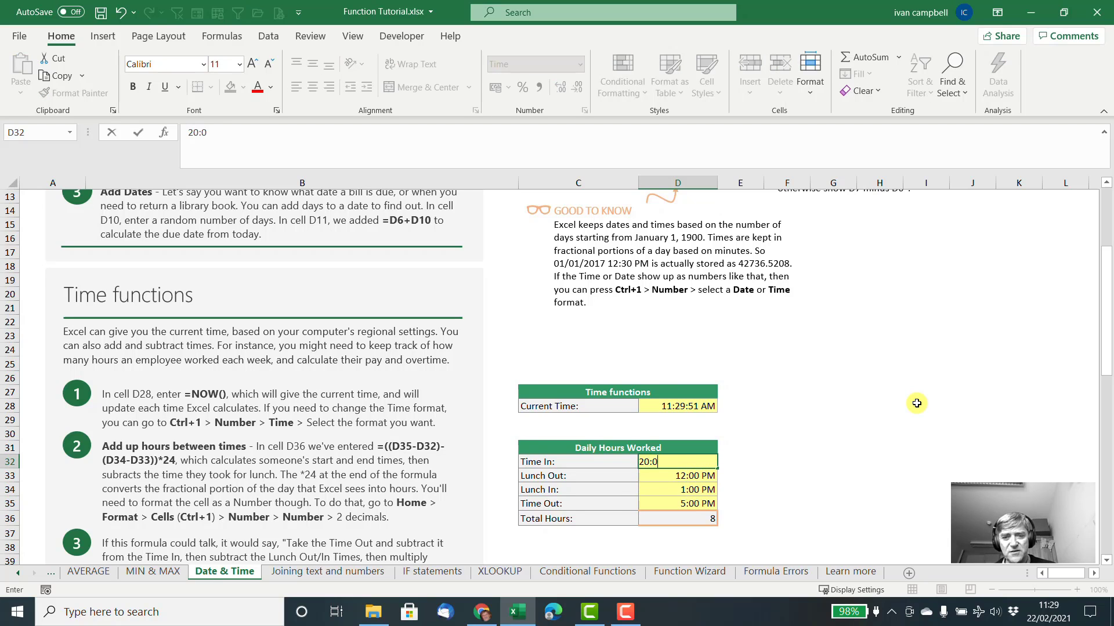
text(0)
key(Return)
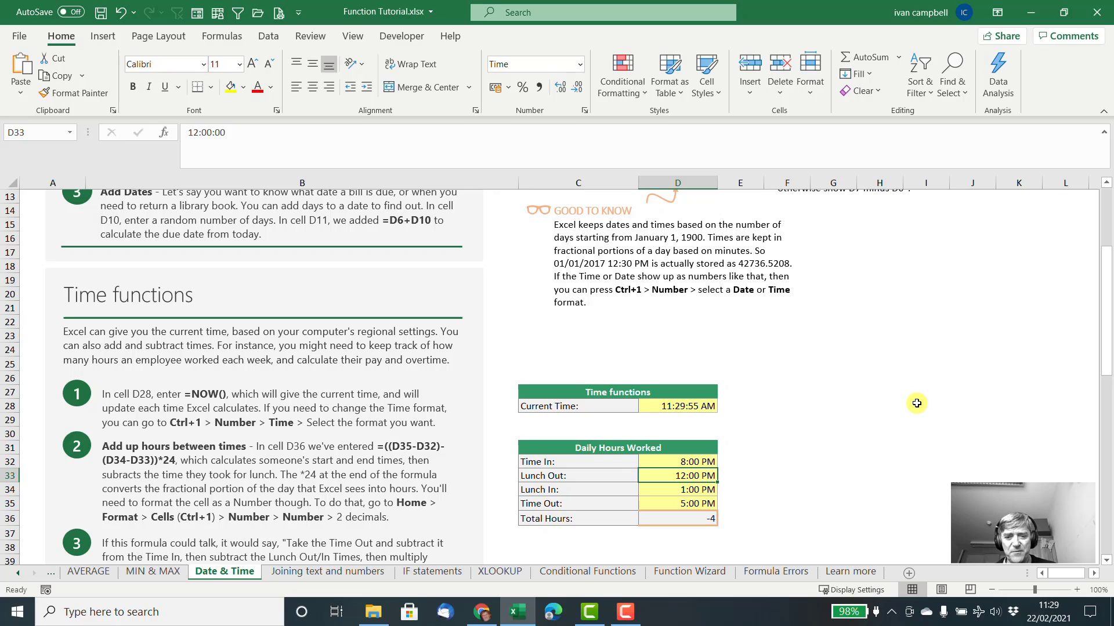
Step: Set the Time In value in cell D32 of the Daily Hours Worked table back to 08:00
key(Up)
text(08:00)
key(Return)
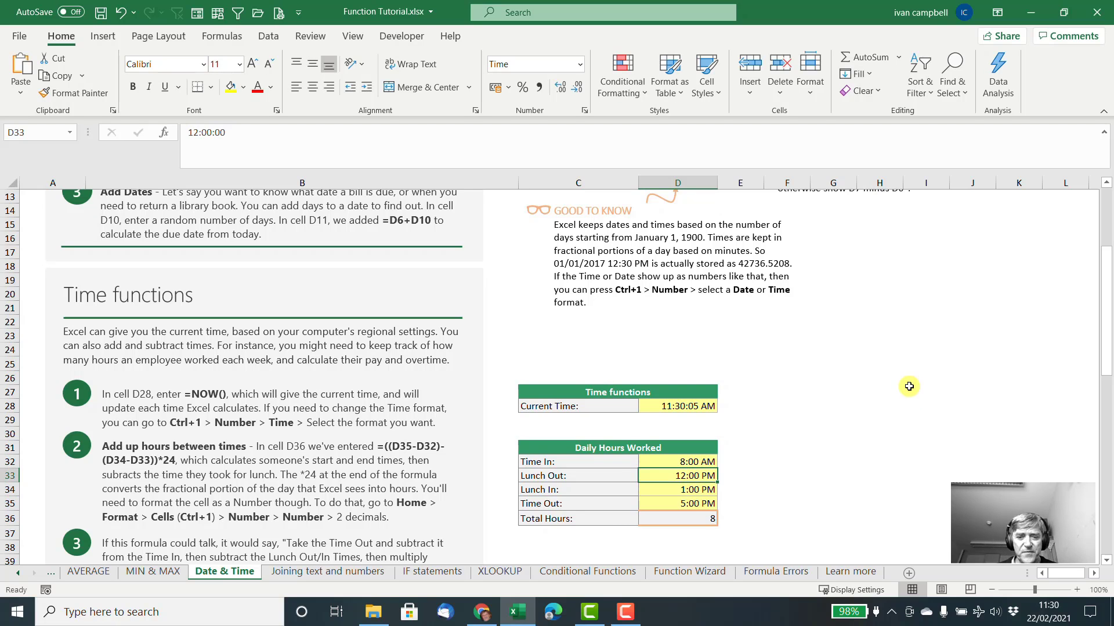
scroll(823, 388, down, 3)
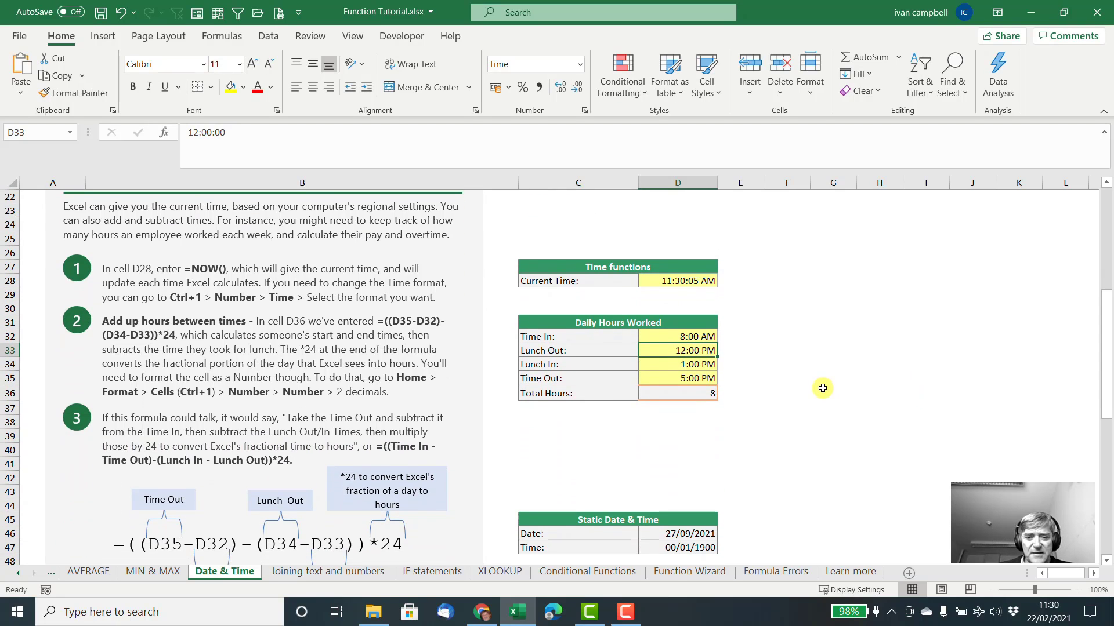
scroll(822, 388, down, 4)
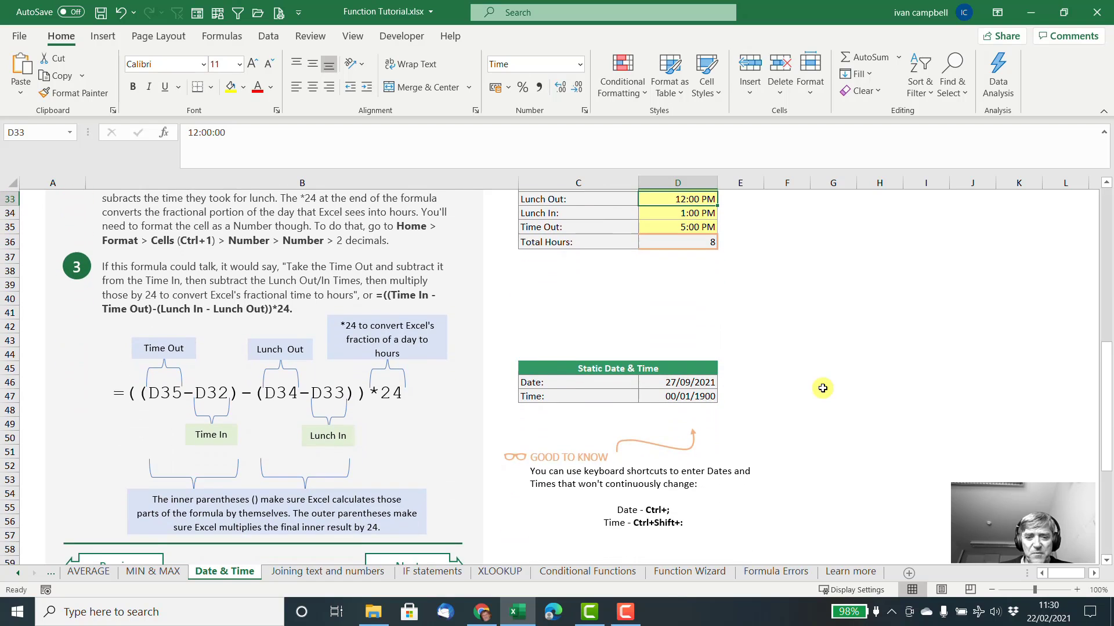
scroll(822, 388, up, 10)
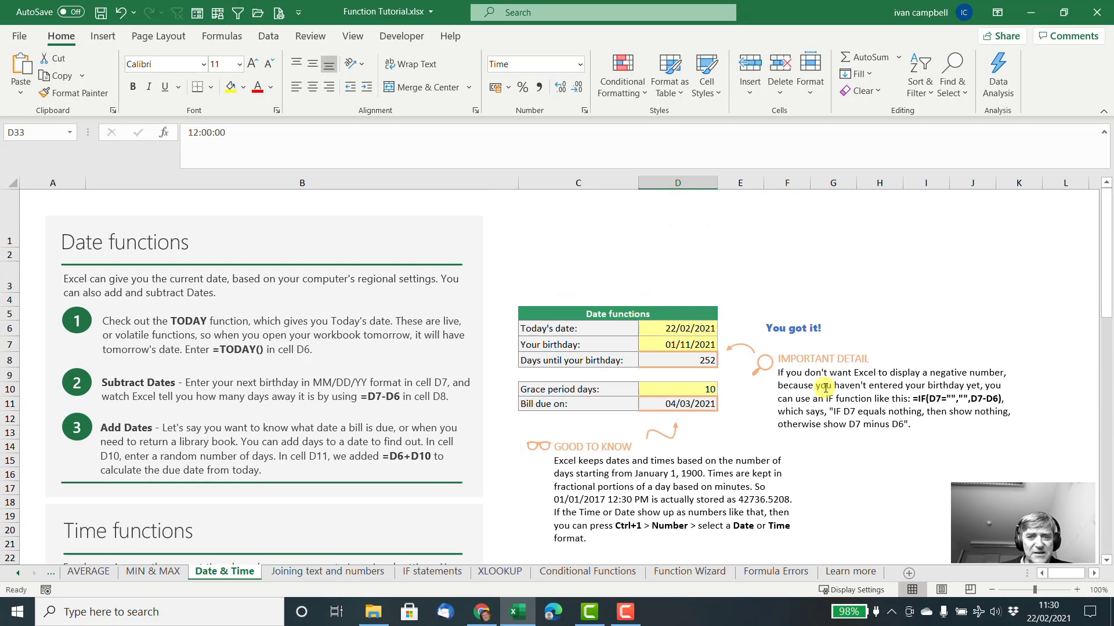